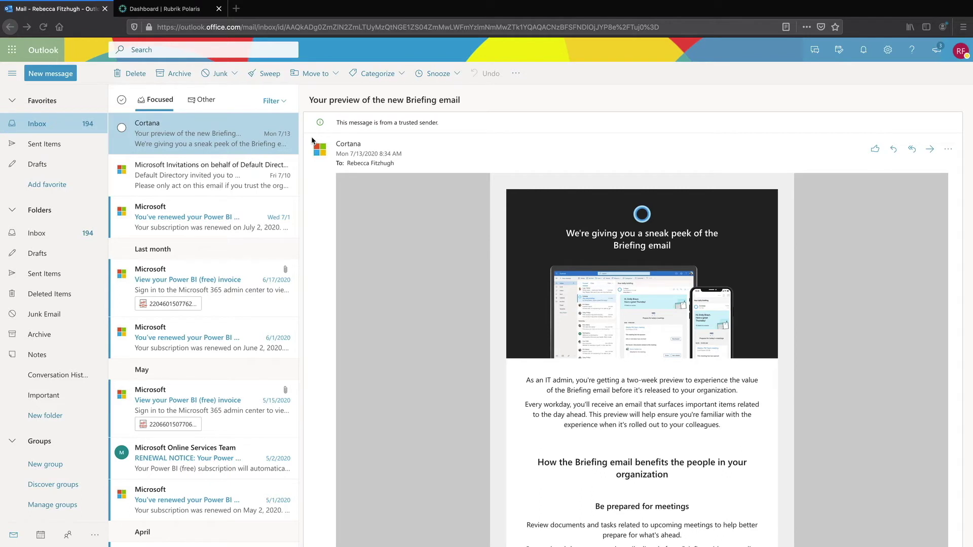
- Search the Outlook mailbox for 'important business', then go to the Rubrik Polaris dashboard
left_click(150, 50)
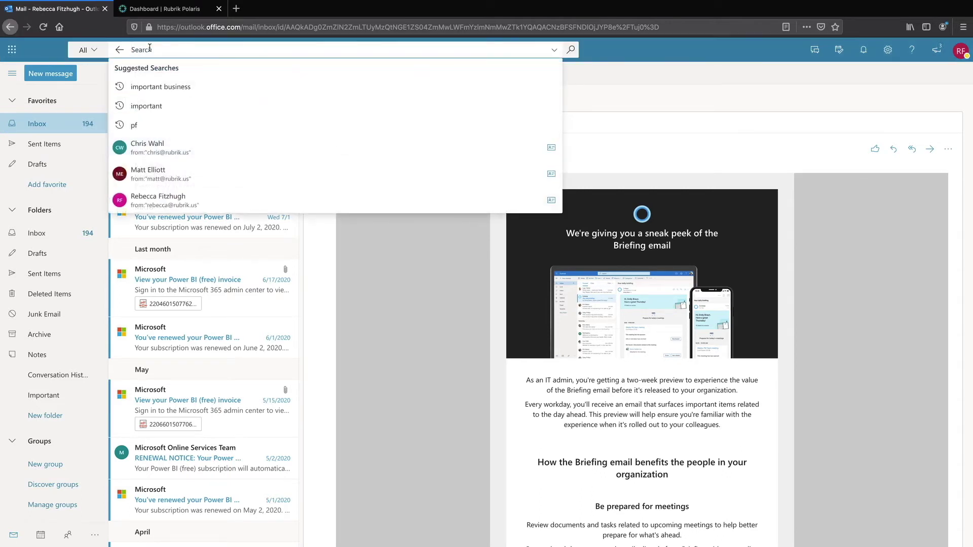
key("Down")
key("Return")
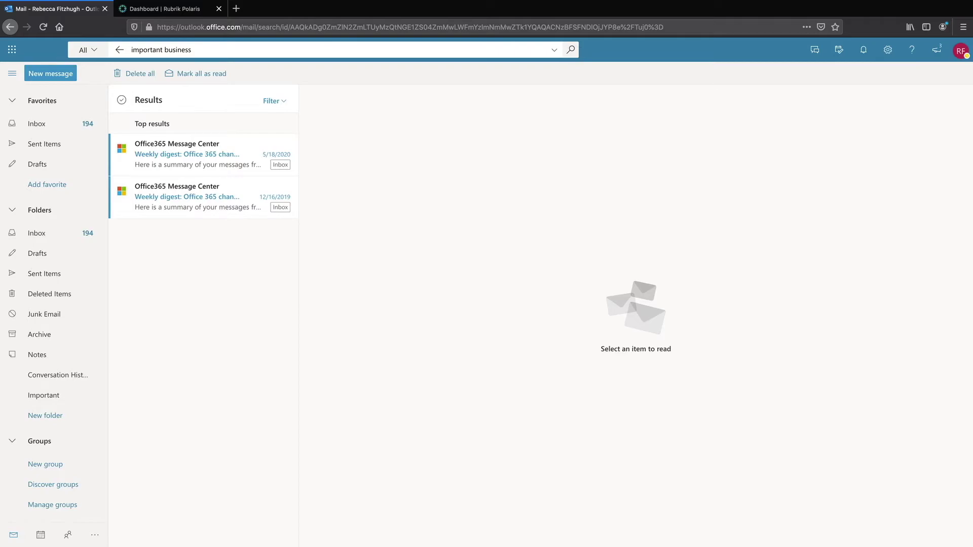
key("ctrl+Tab")
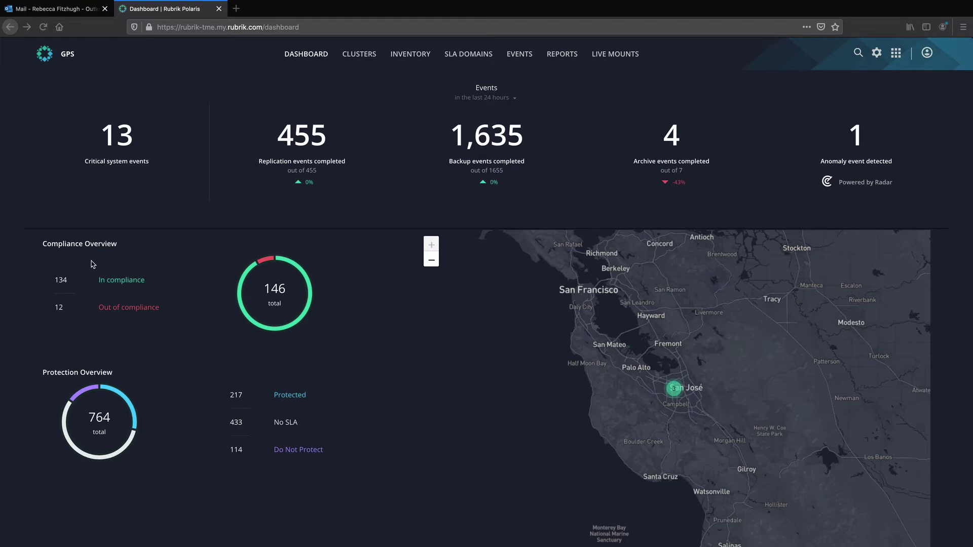
- Open the DEMO-CNA-12H-30D SLA domain and filter its protected objects to Office 365
left_click(471, 55)
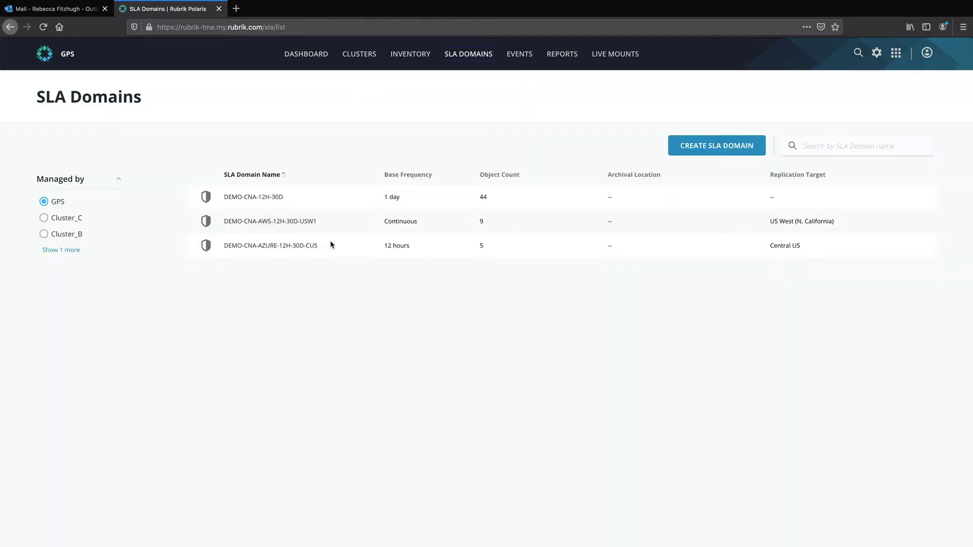
left_click(229, 197)
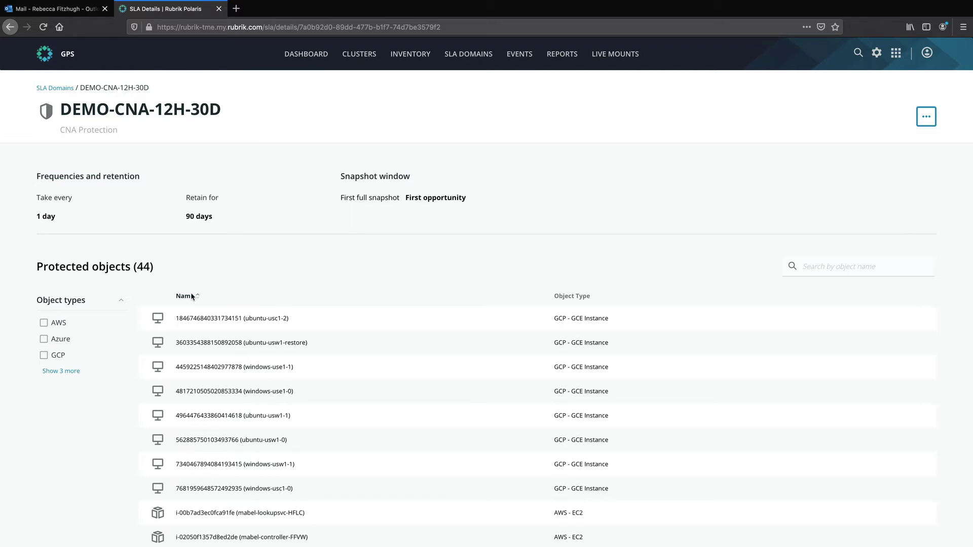
left_click(75, 375)
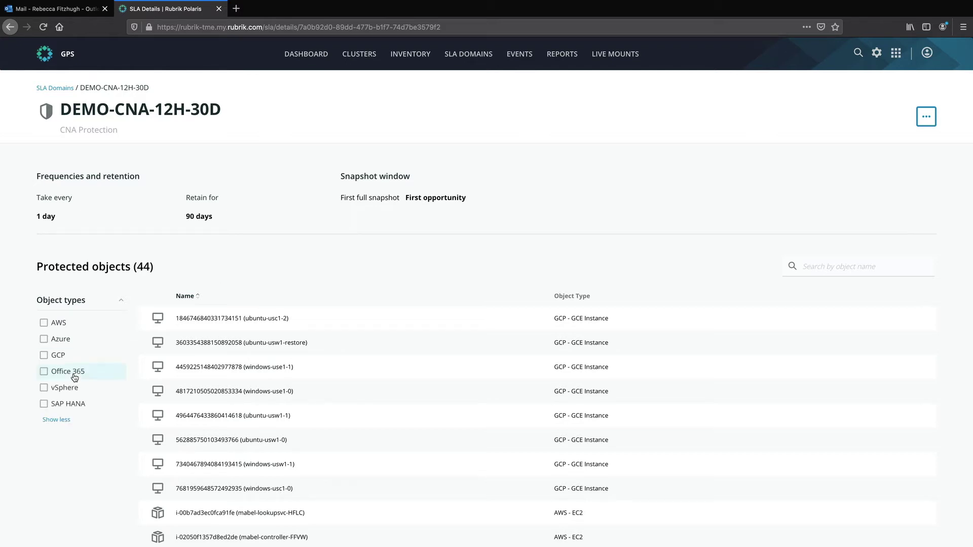
left_click(74, 375)
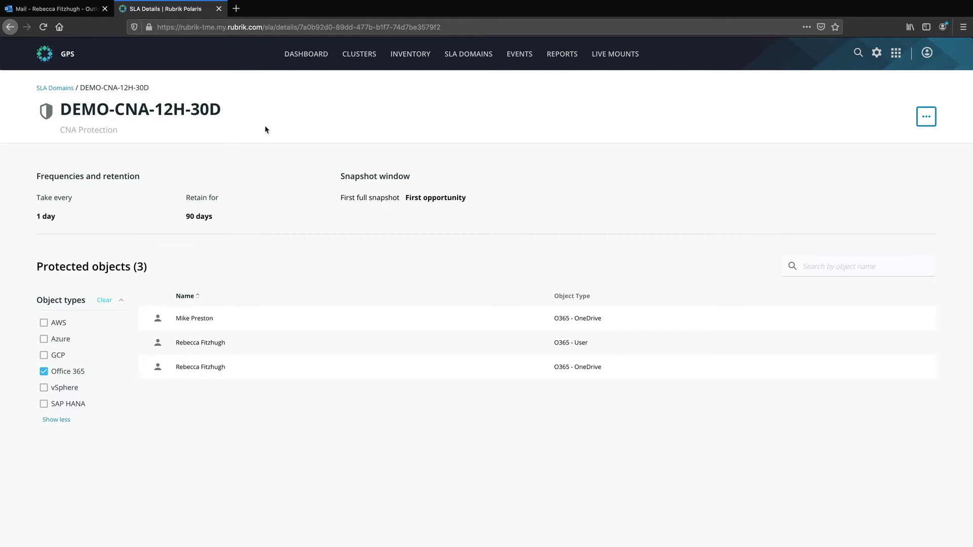
- List the rubrik Office 365 subscription's users, toggling Data source to OneDrive and back to Mailbox
left_click(402, 60)
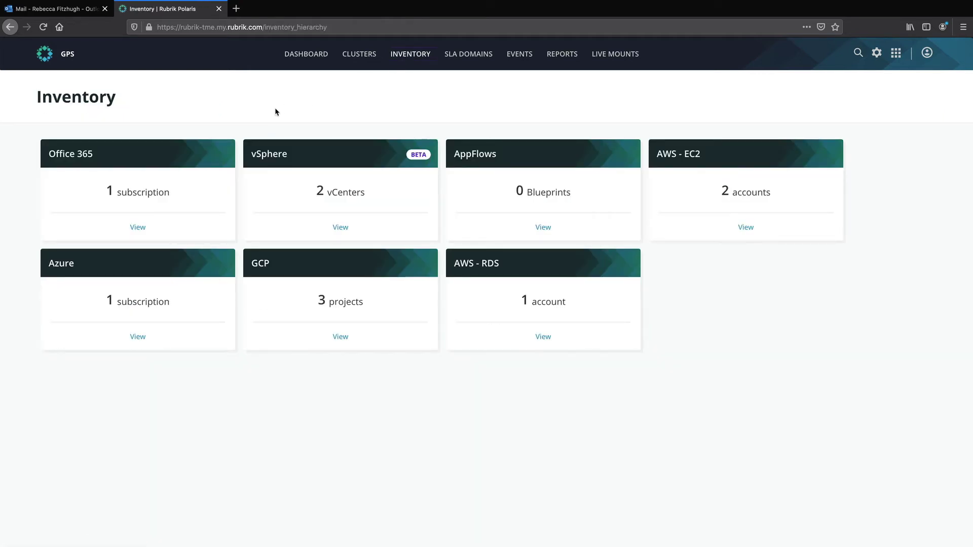
left_click(144, 231)
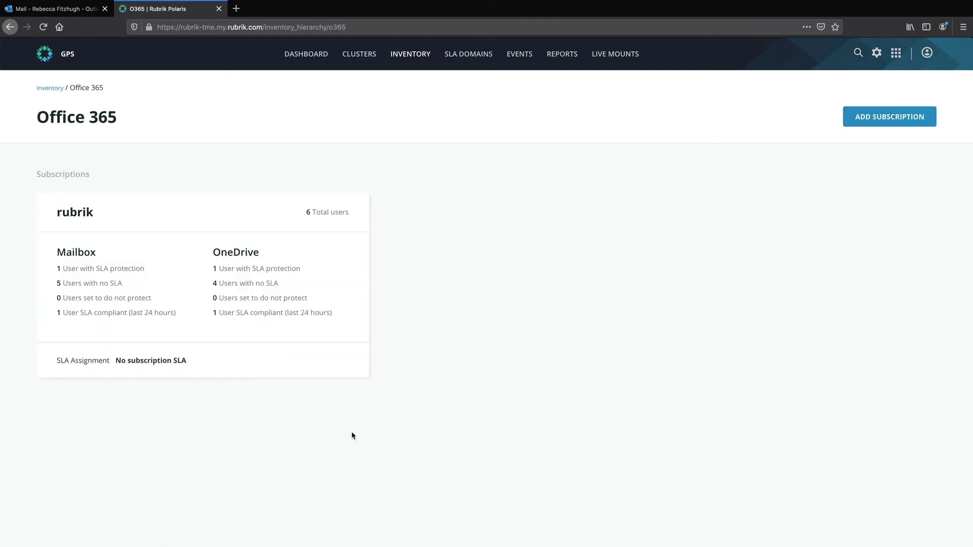
mouse_move(328, 370)
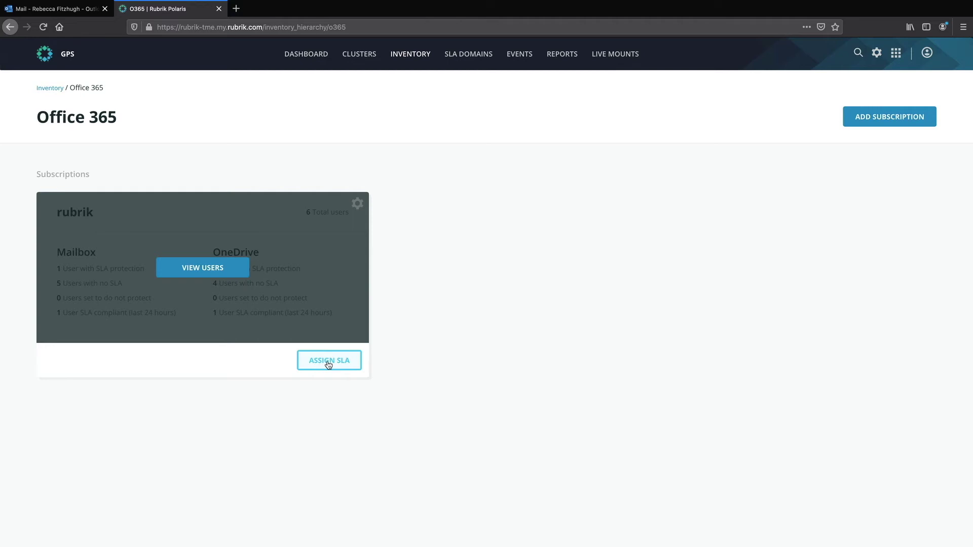
left_click(223, 268)
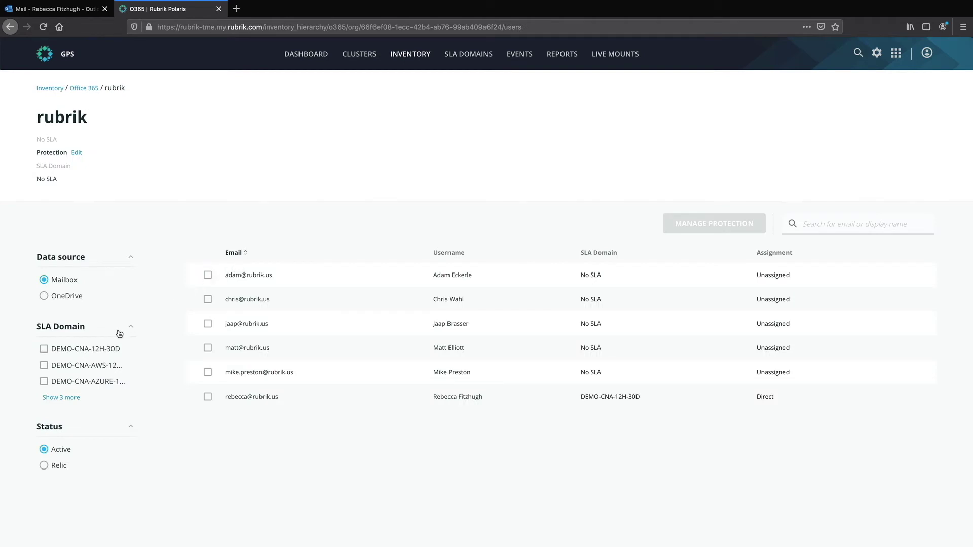
left_click(70, 297)
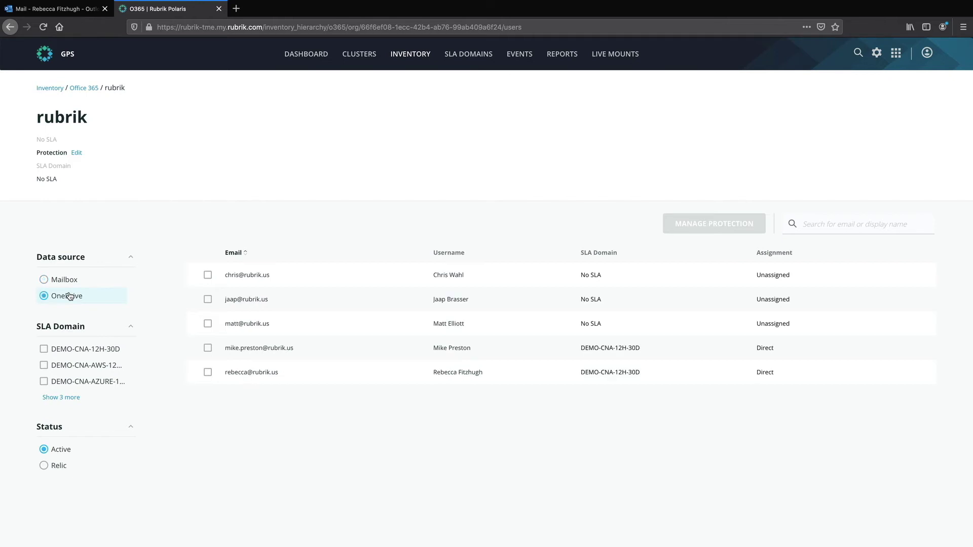
left_click(66, 280)
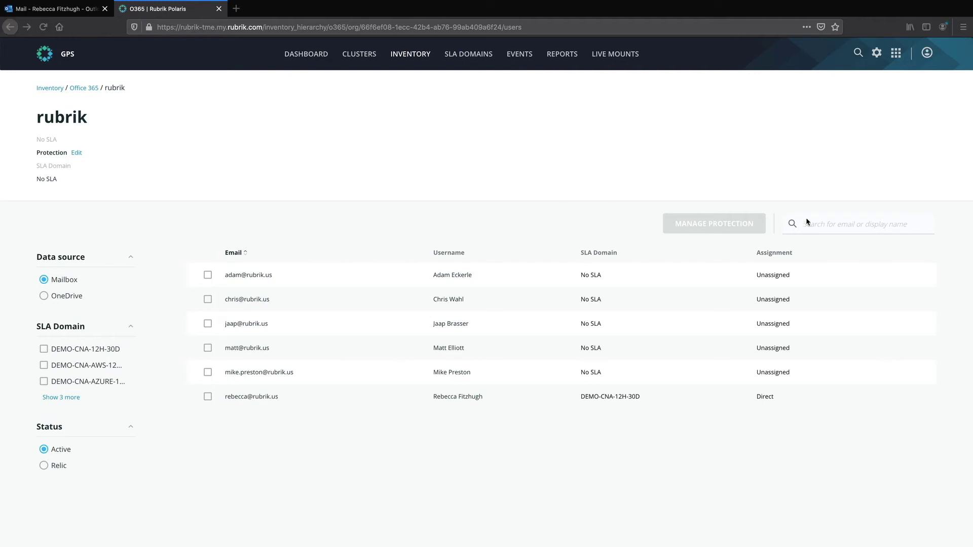
- Filter the users by the protected user's name and open their mailbox overview
left_click(822, 220)
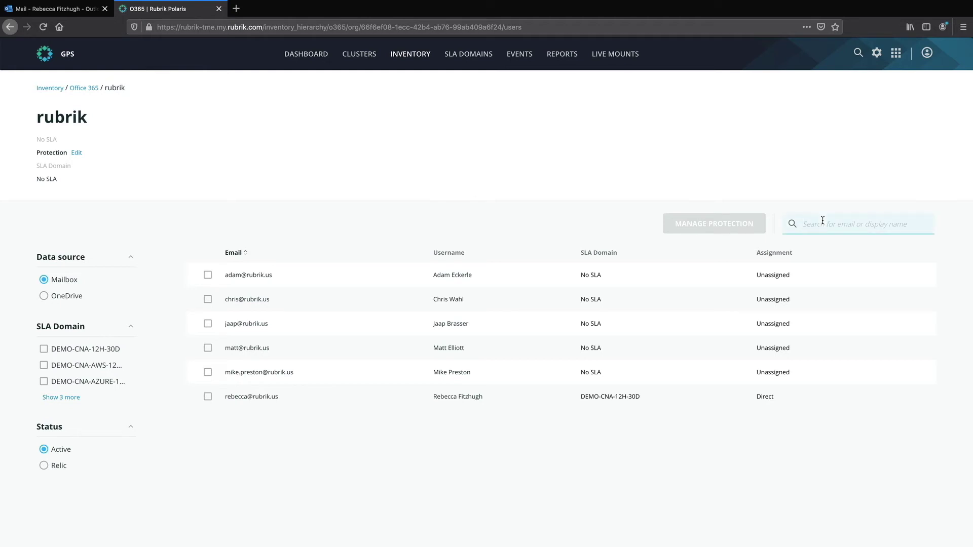
type("rebecca")
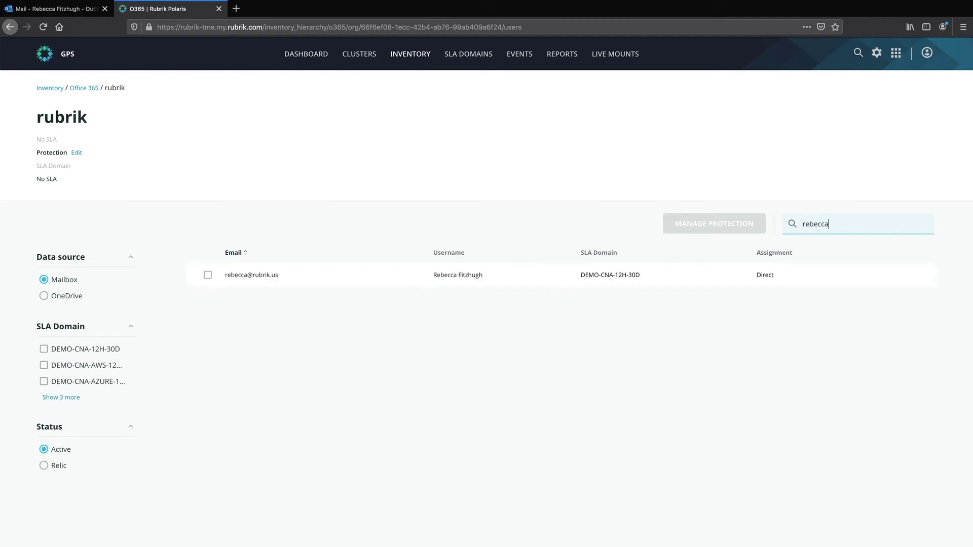
left_click(273, 278)
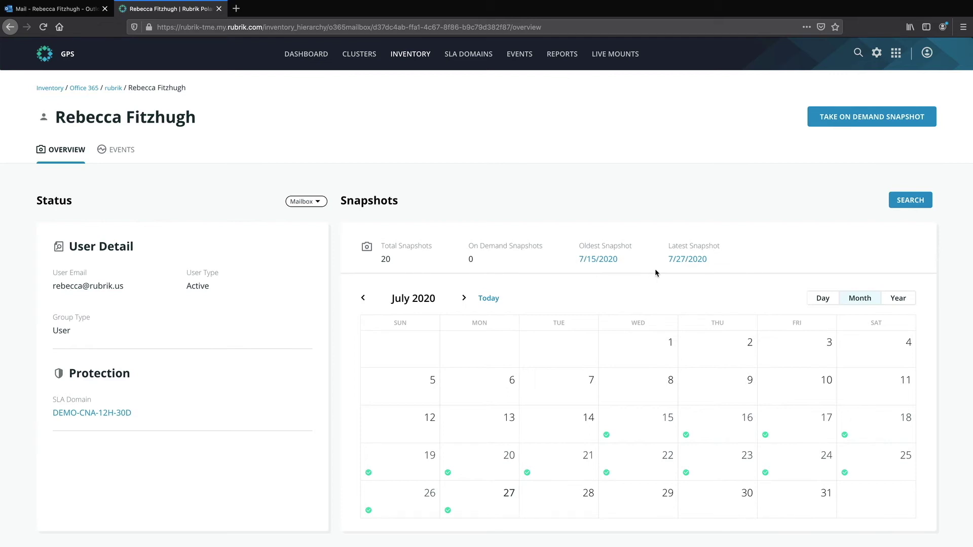
- Search this mailbox's backups for emails with the subject 'important business'
left_click(921, 201)
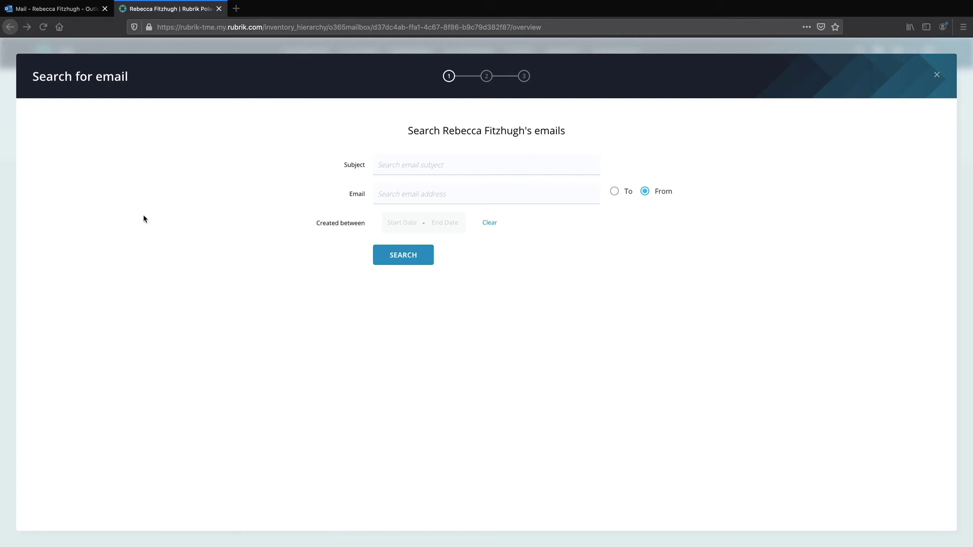
left_click(398, 163)
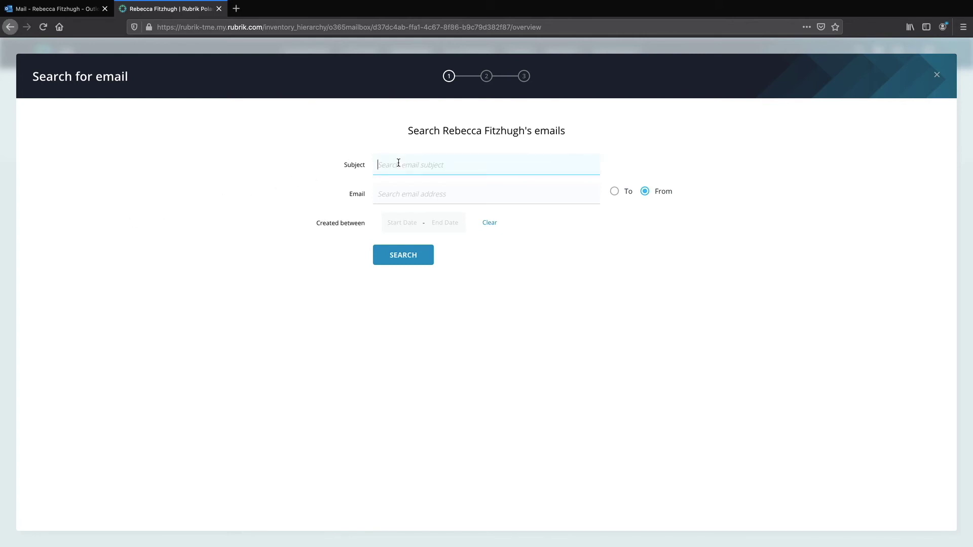
type("important business")
left_click(406, 262)
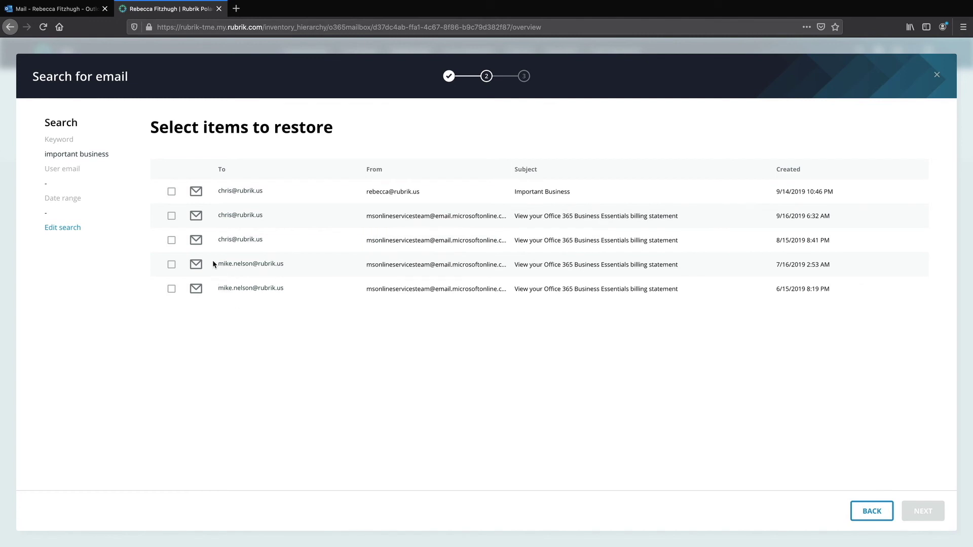
- Select the Important Business email and restore it to the original user's mailbox
left_click(171, 191)
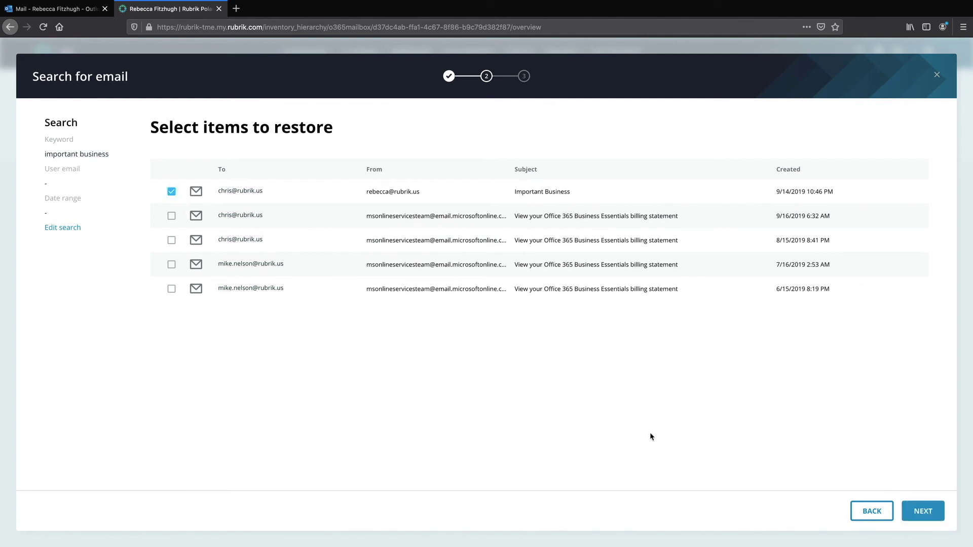
left_click(923, 511)
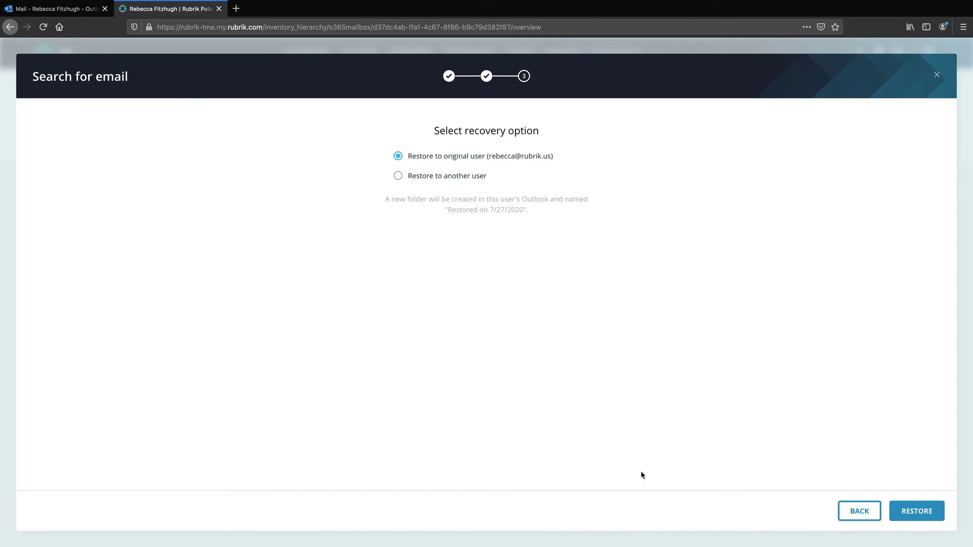
left_click(930, 507)
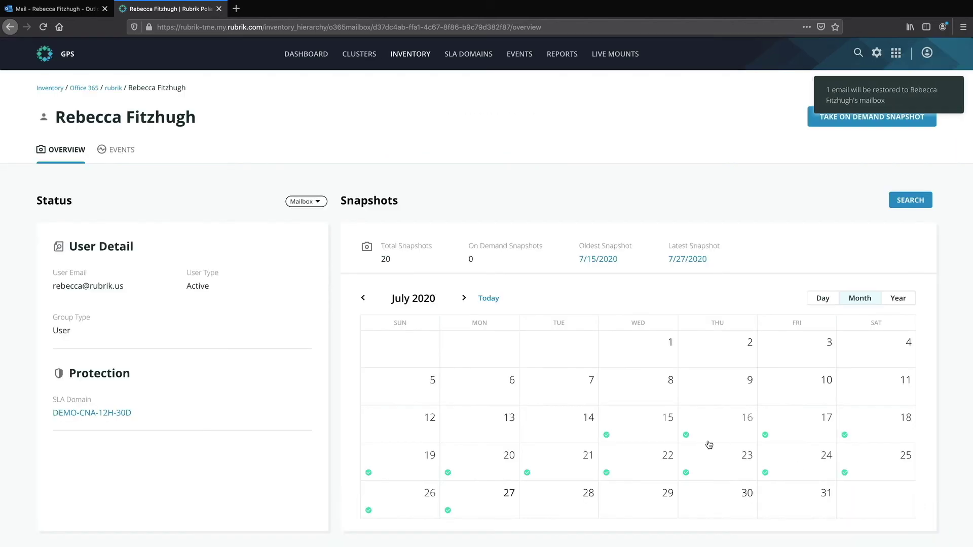
- Browse the 7/22/2020 5:01 PM snapshot's mailbox folders, then exit without restoring
left_click(612, 470)
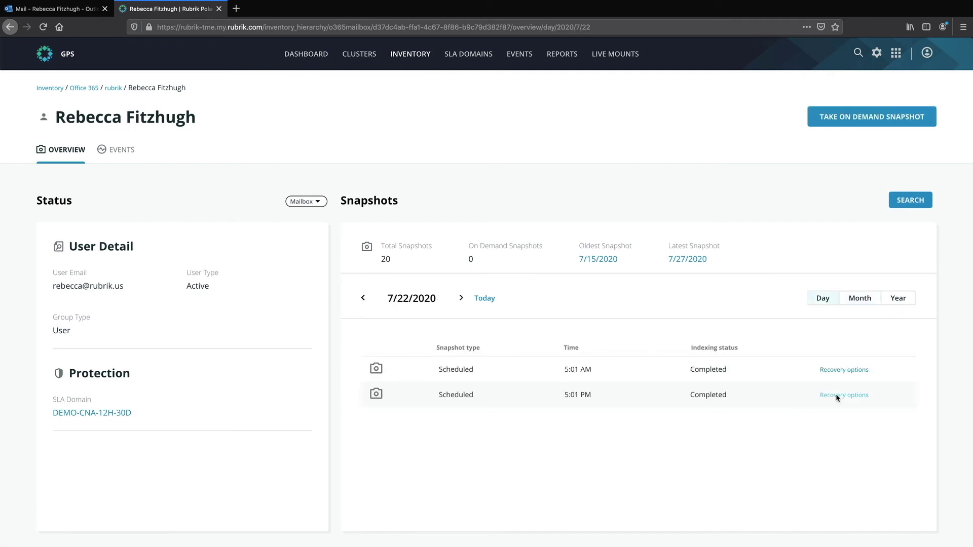
left_click(836, 396)
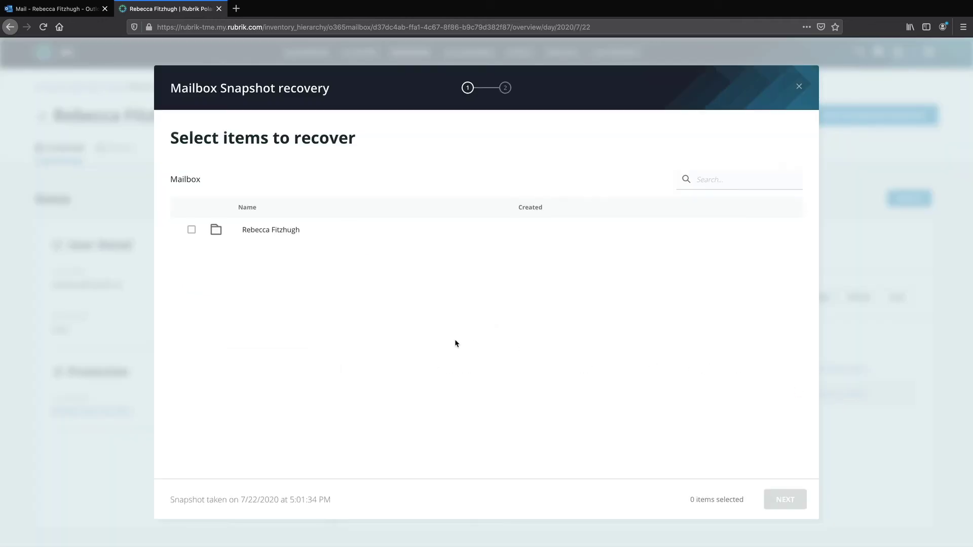
left_click(287, 229)
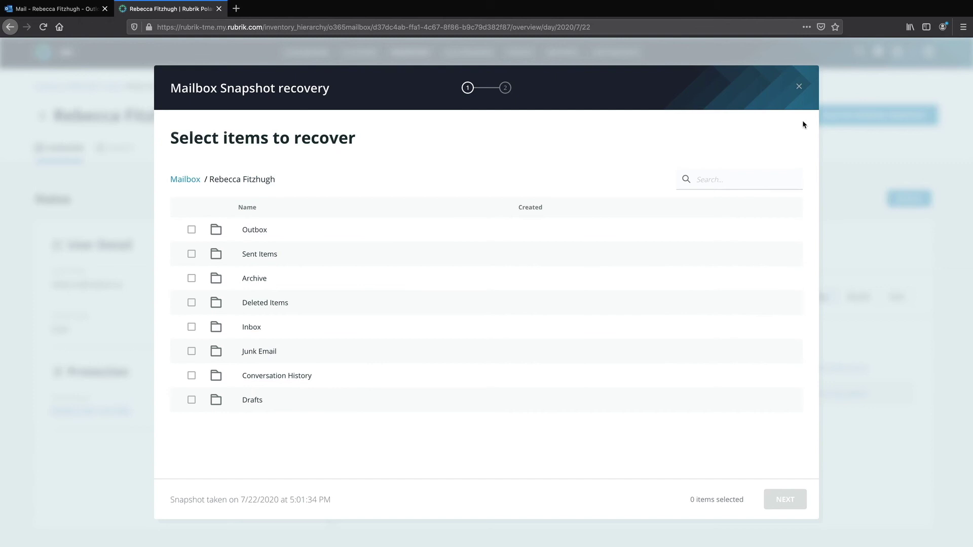
left_click(797, 87)
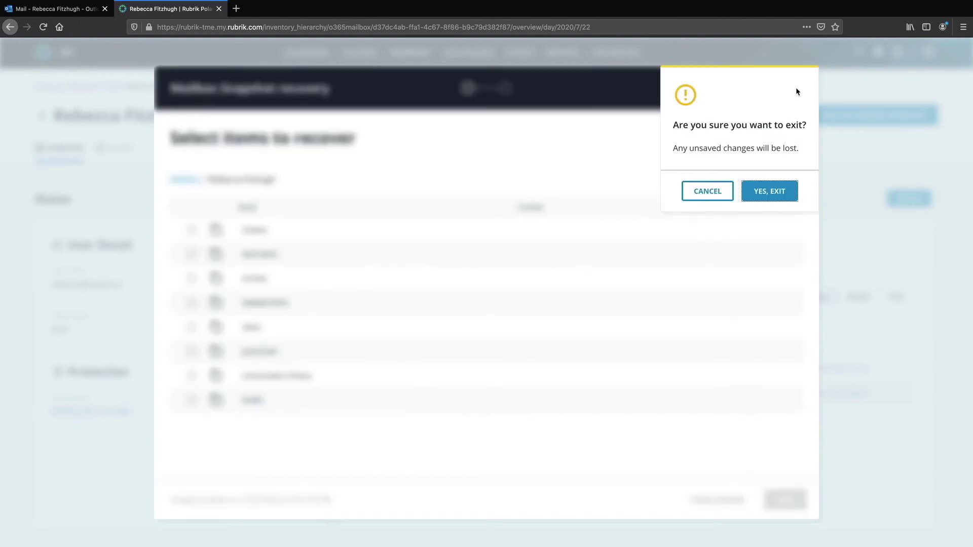
left_click(777, 199)
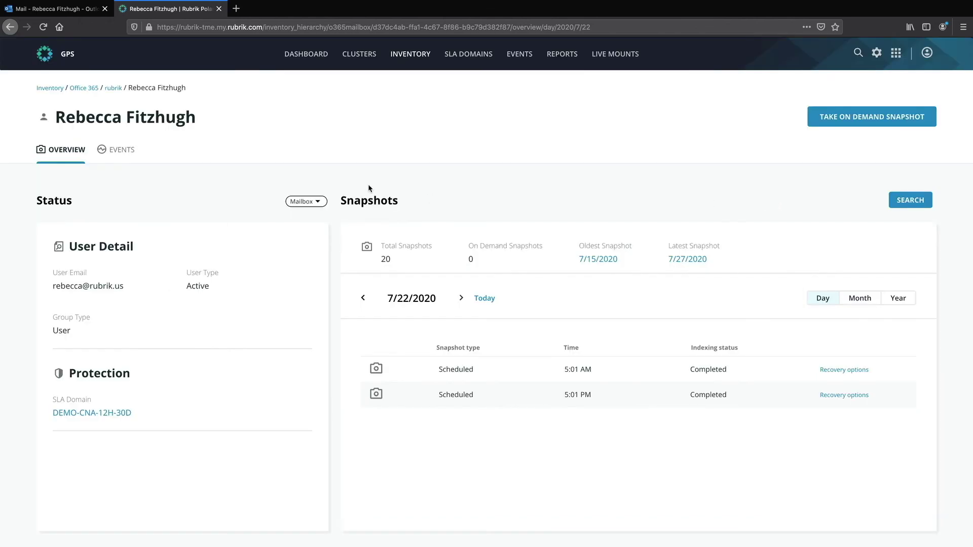
- Check the completed Recovery event in the mailbox's Events history, then return to Outlook
left_click(128, 150)
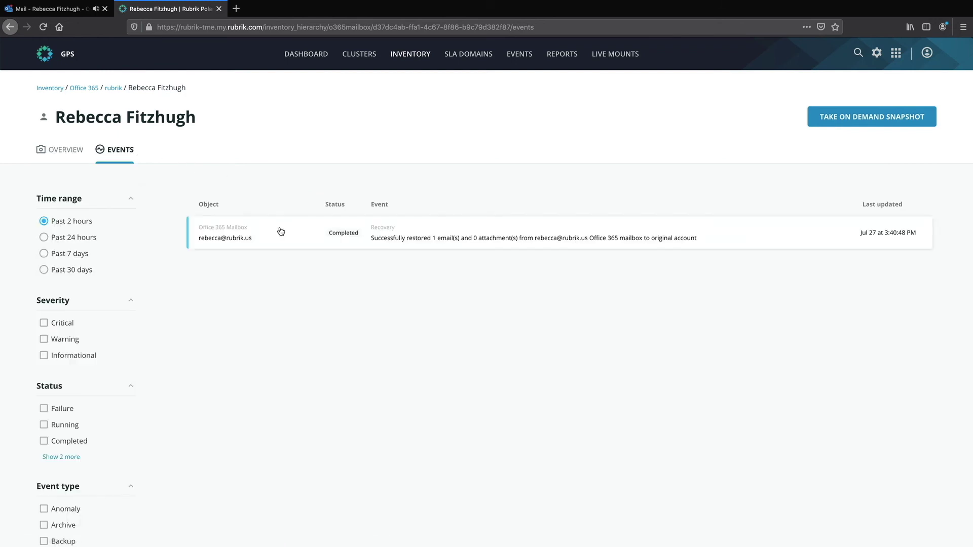
left_click(280, 233)
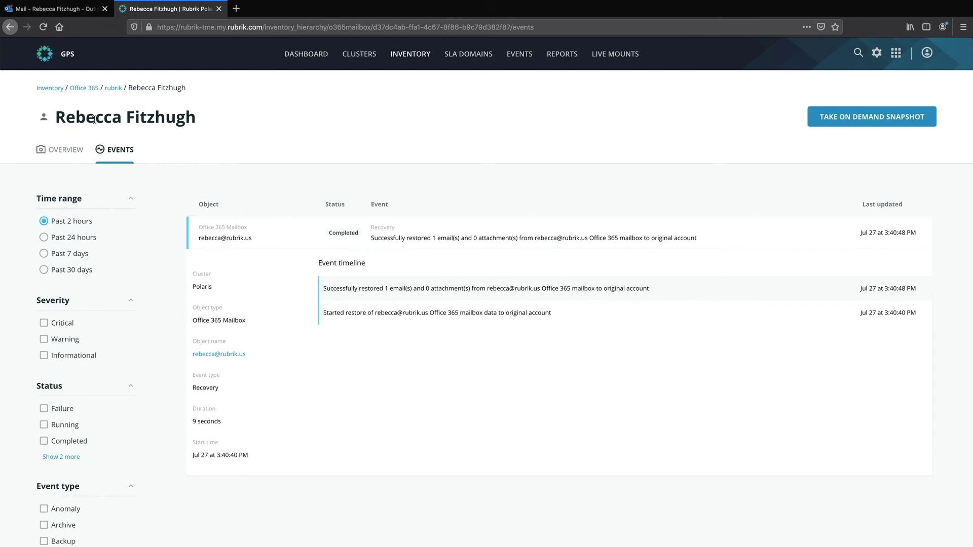
left_click(54, 9)
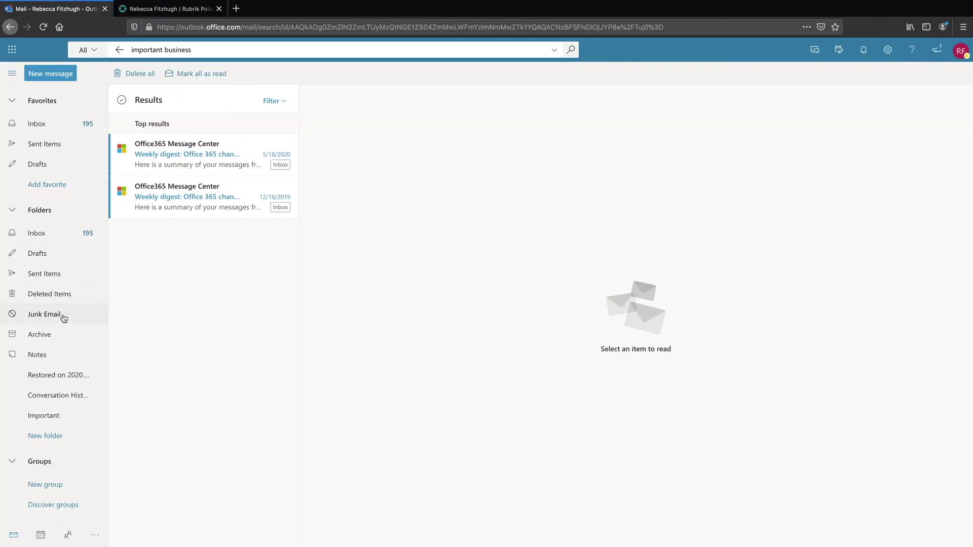
- Move the restored Important Business email from the 'Restored on 2020...' folder into Important
scroll(56, 350, "down", 1)
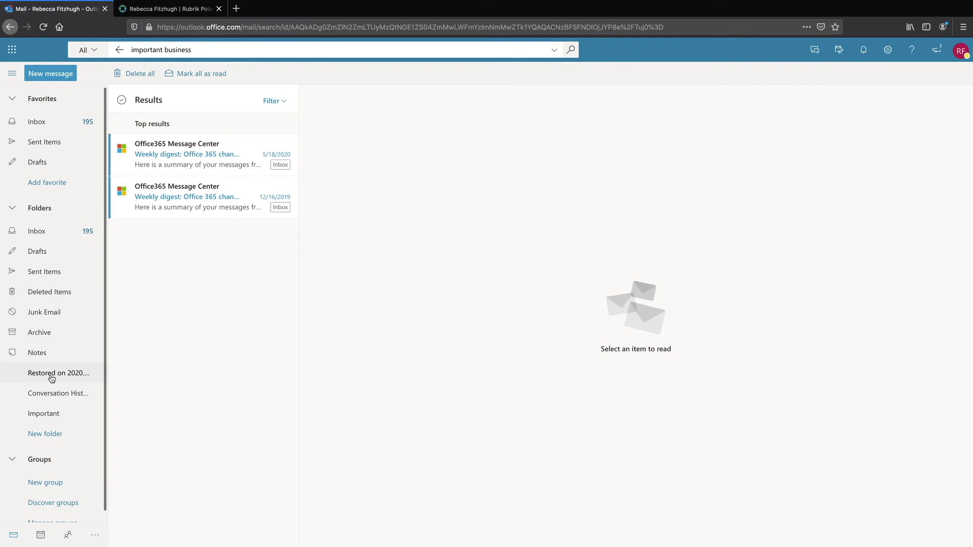
left_click(51, 375)
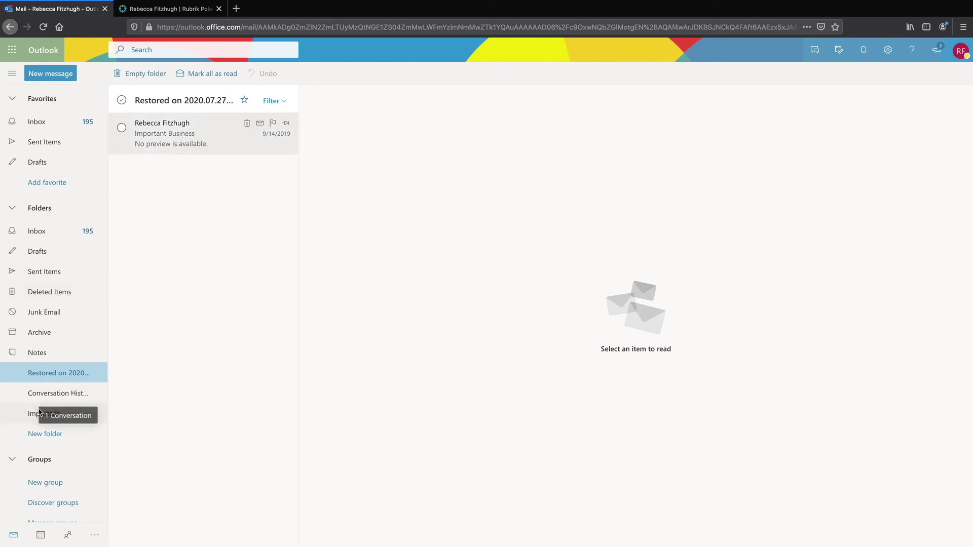
left_click_drag(39, 412, 39, 413)
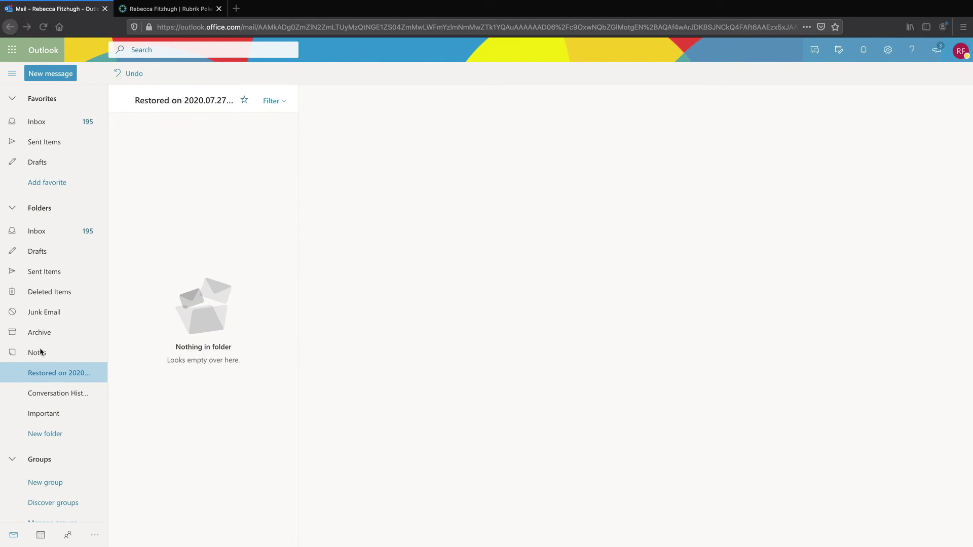
- Delete the now-empty 'Restored on 2020...' folder
right_click(46, 373)
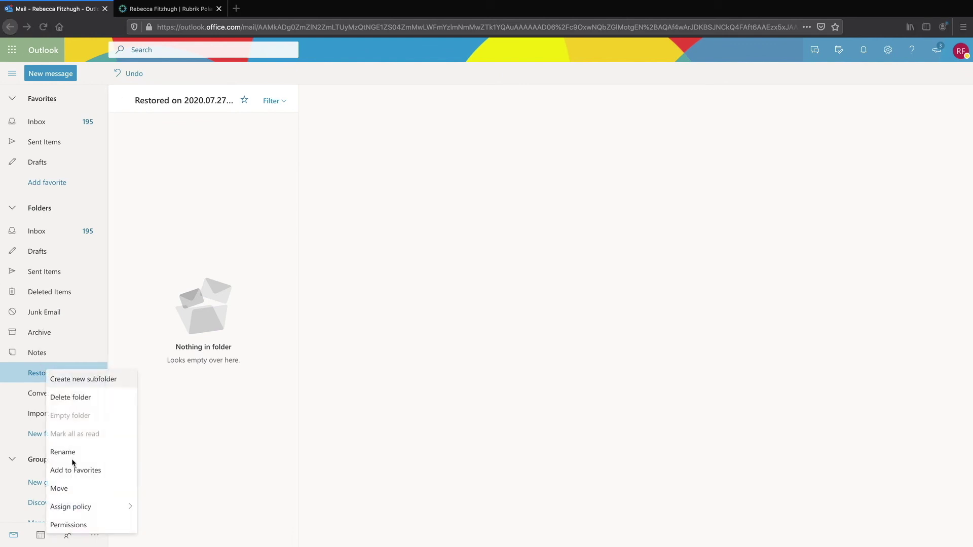
left_click(81, 398)
left_click(499, 321)
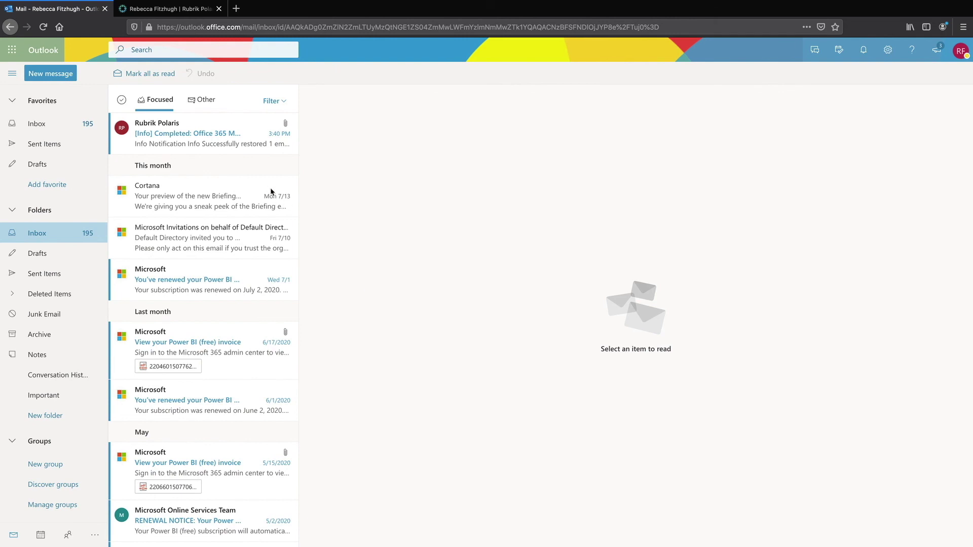
- Read the Rubrik Polaris '[Info] Completed' notification confirming the email restore
left_click(218, 145)
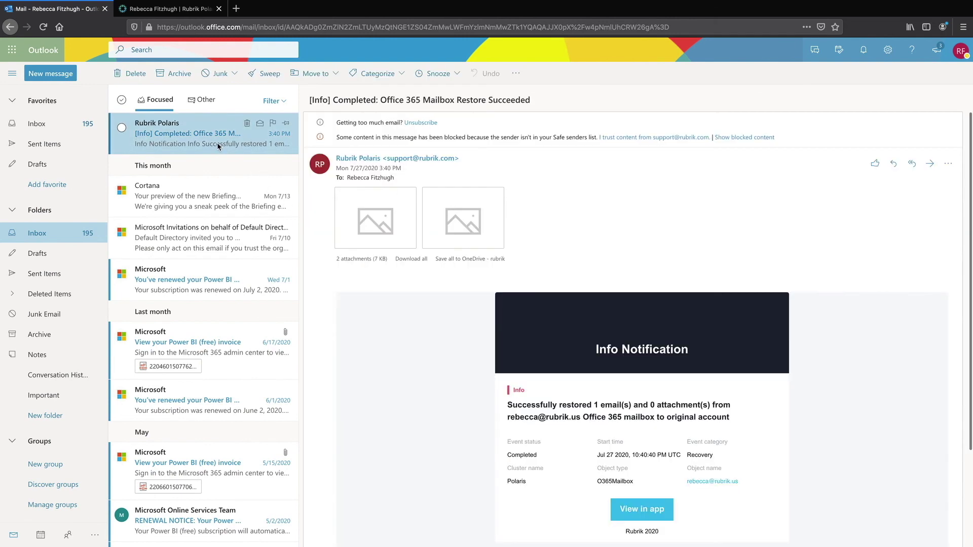